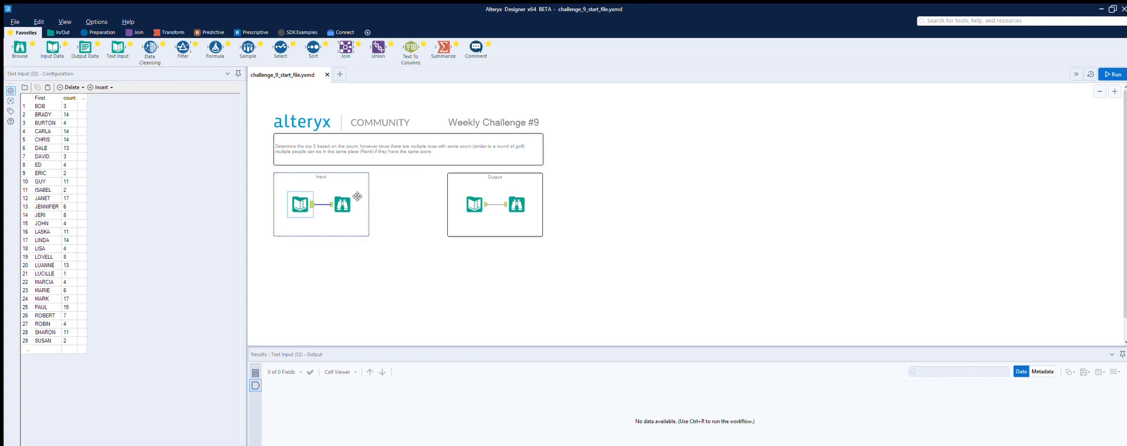
Step: Review the challenge's input data and the expected output table with its Rank column
click(387, 273)
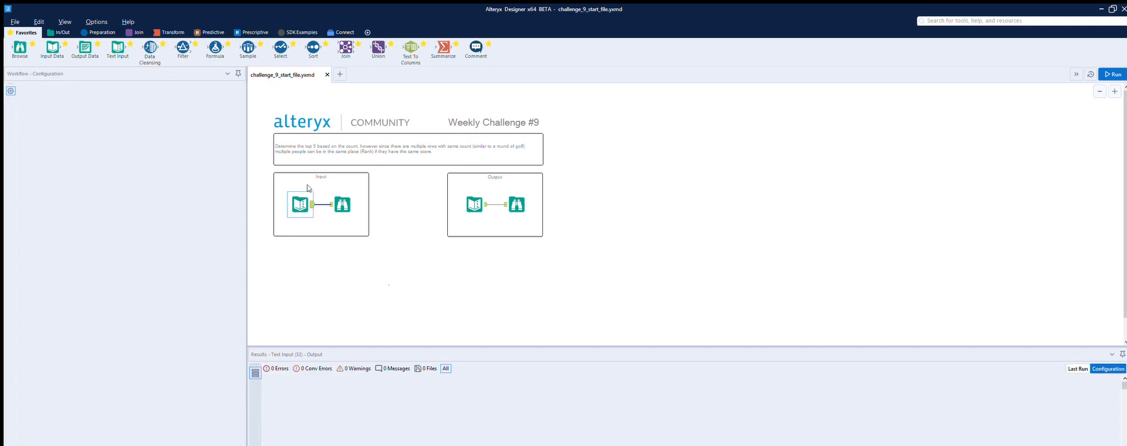
click(306, 198)
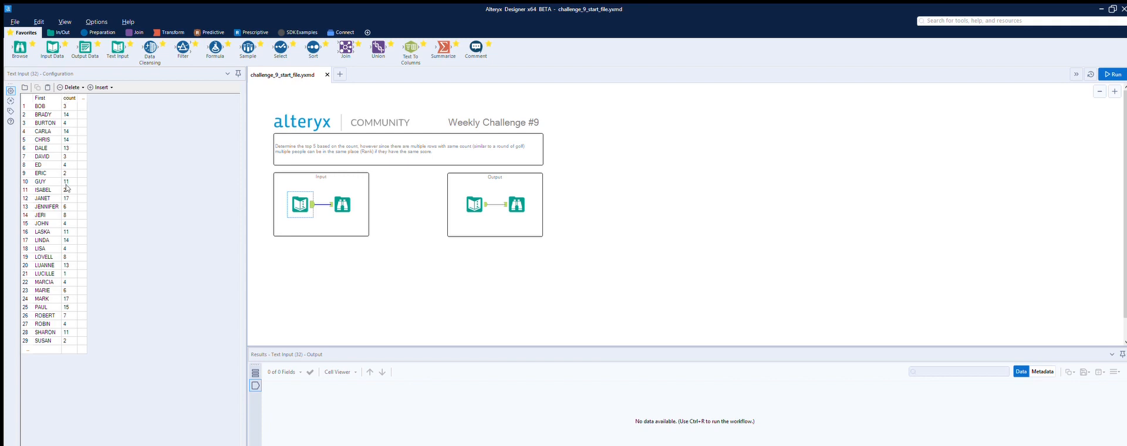
click(478, 196)
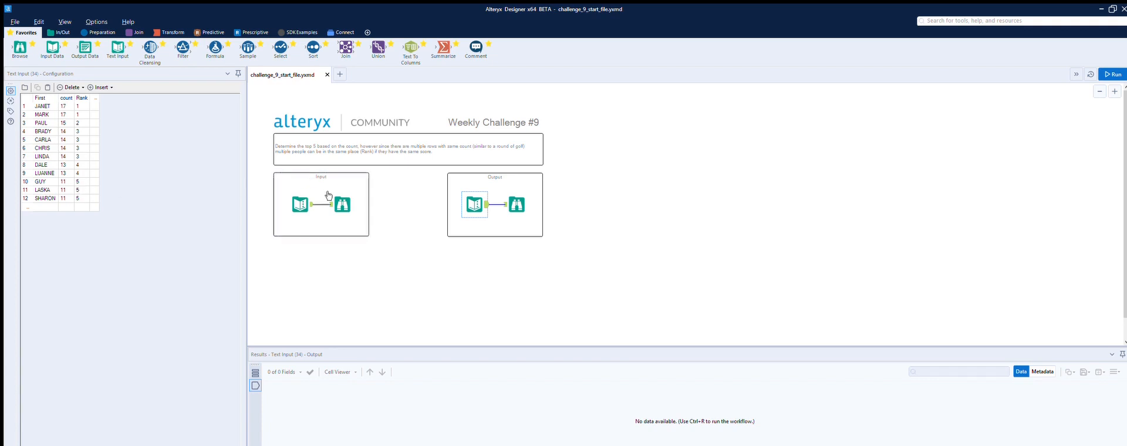
click(309, 193)
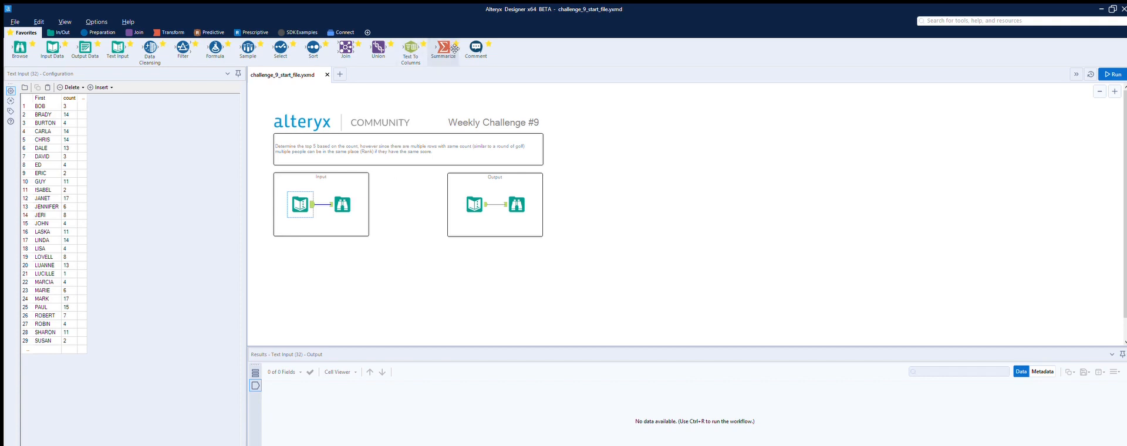
Step: Add a Summarize tool below the Input container, connect it to the input data, and group by the count field
drag(443, 48, 374, 289)
drag(311, 204, 363, 288)
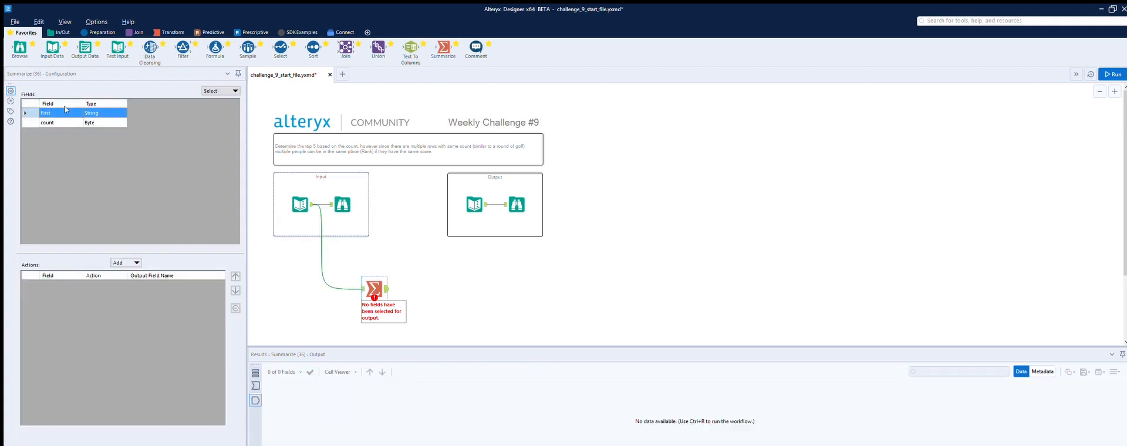
click(66, 121)
click(125, 263)
click(140, 274)
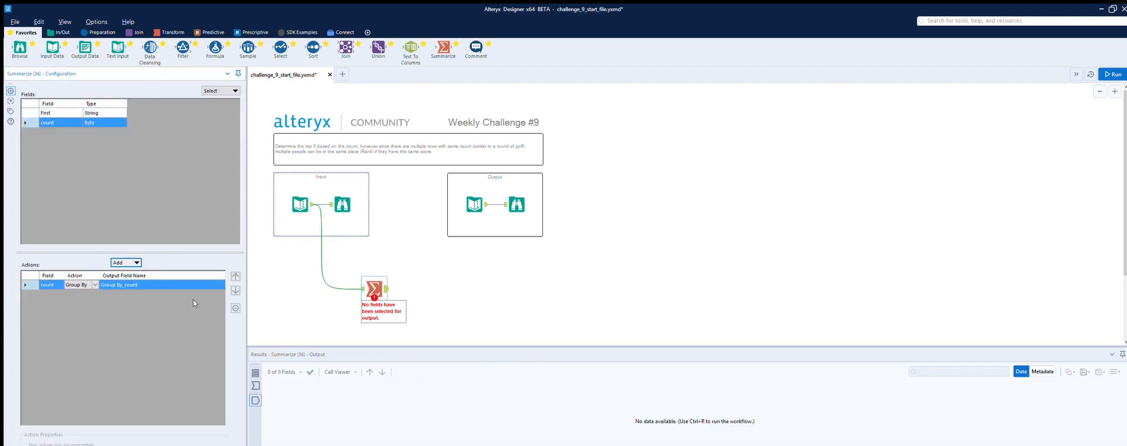
Step: Run the workflow and examine the grouped count values in the Summarize output
click(597, 293)
click(1113, 74)
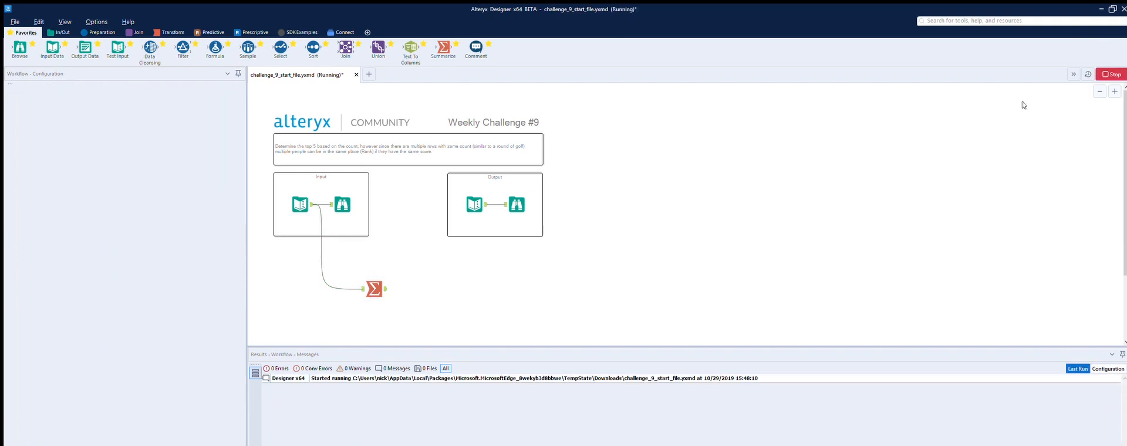
click(385, 279)
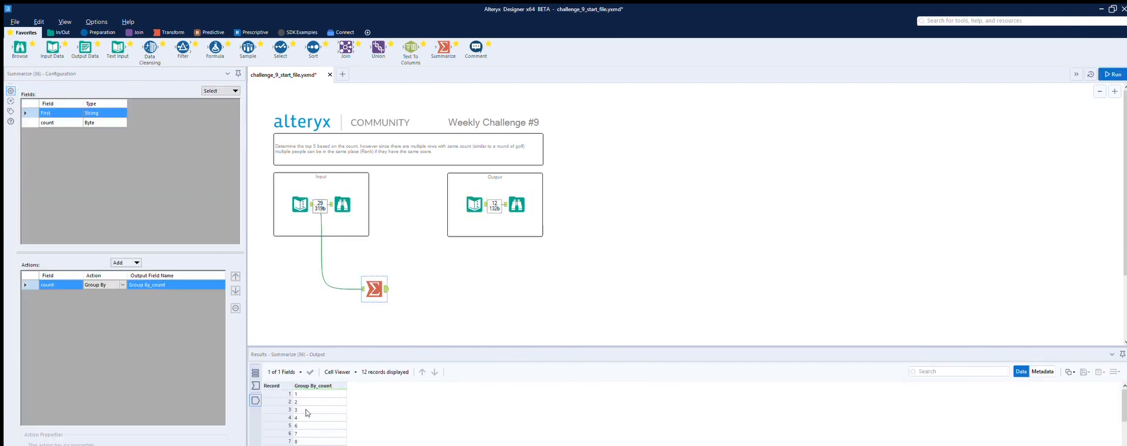
scroll(307, 413, down, 2)
scroll(307, 424, up, 2)
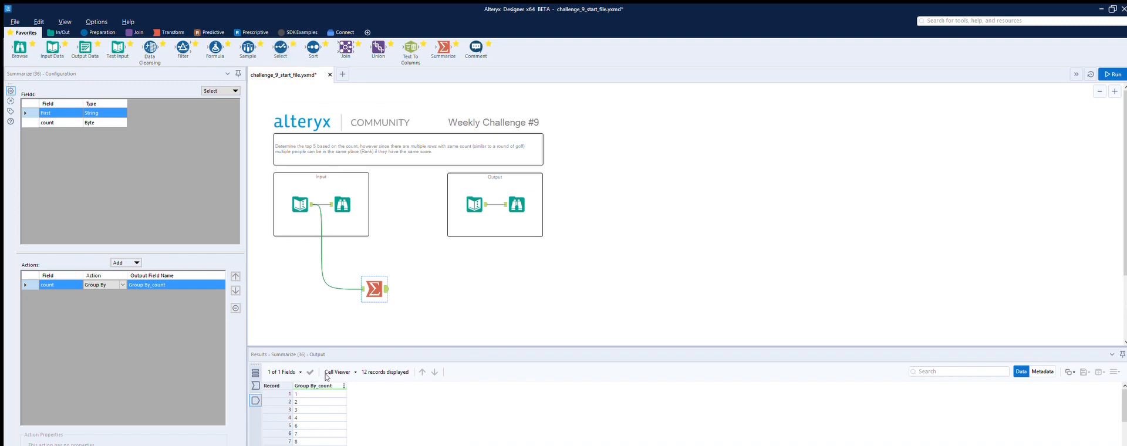
scroll(326, 381, down, 1)
scroll(325, 381, up, 1)
Step: Add a Sort tool after Summarize, sort Group By_count in Descending order, and run the workflow
drag(312, 48, 418, 288)
click(75, 115)
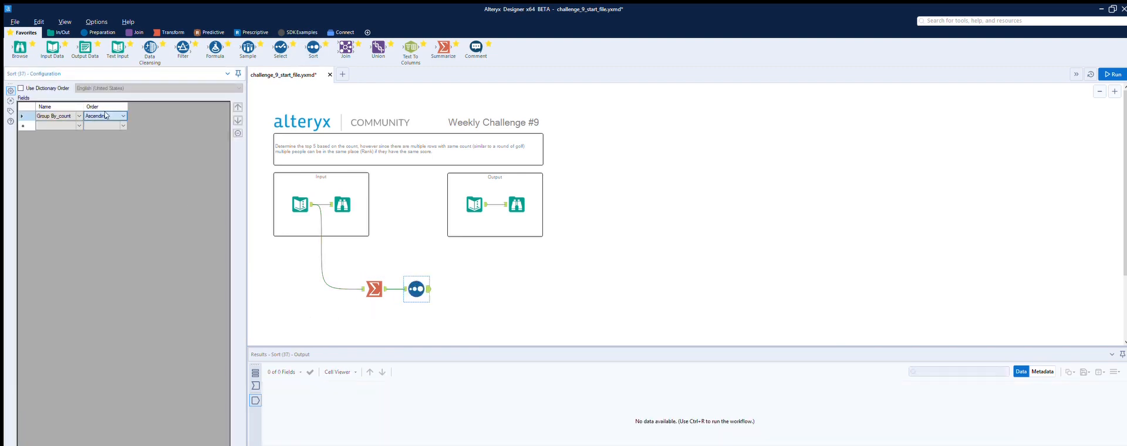
scroll(105, 115, down, 1)
click(1111, 74)
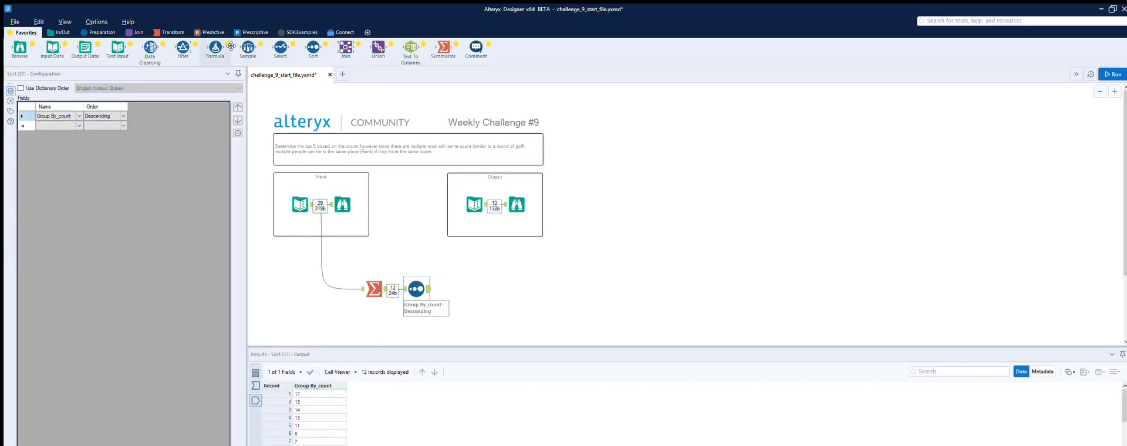
Step: Add a Record ID tool after the Sort with RecordID as the last column, then run the workflow and check its output
click(100, 33)
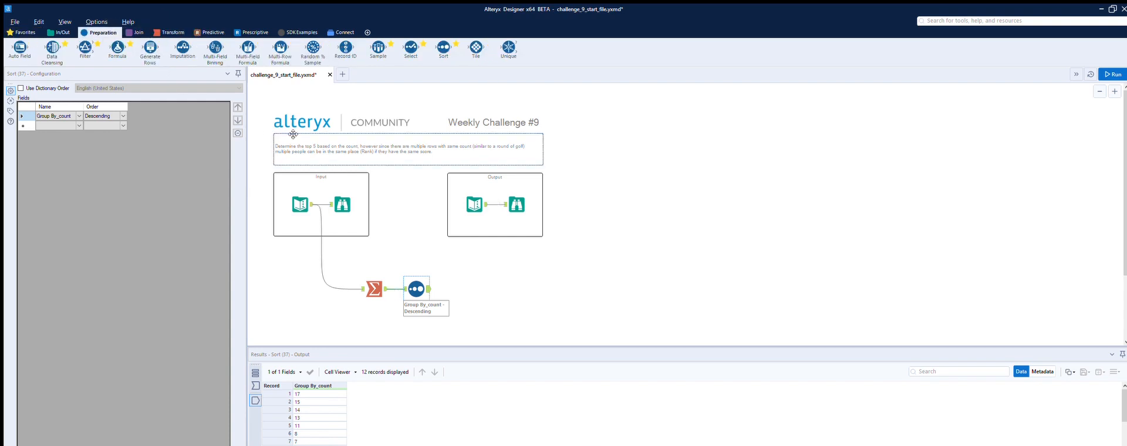
drag(346, 48, 479, 290)
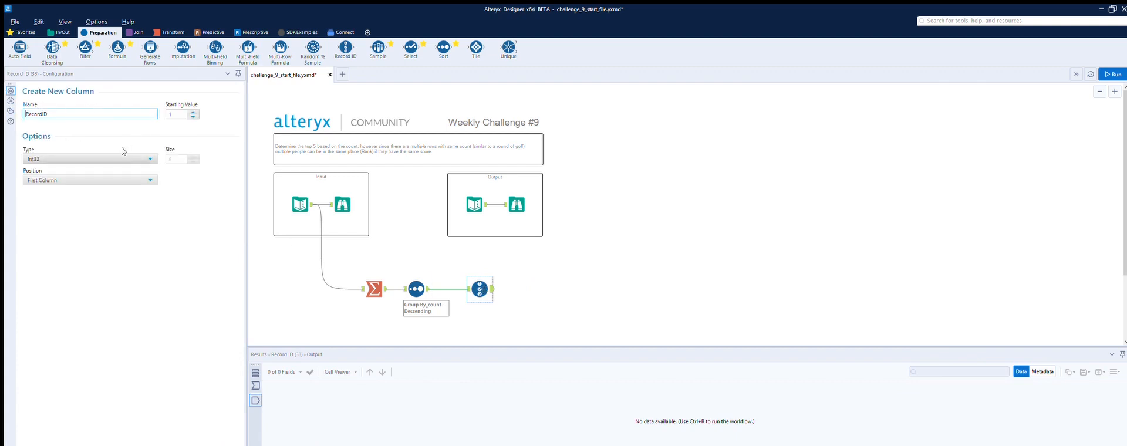
click(146, 180)
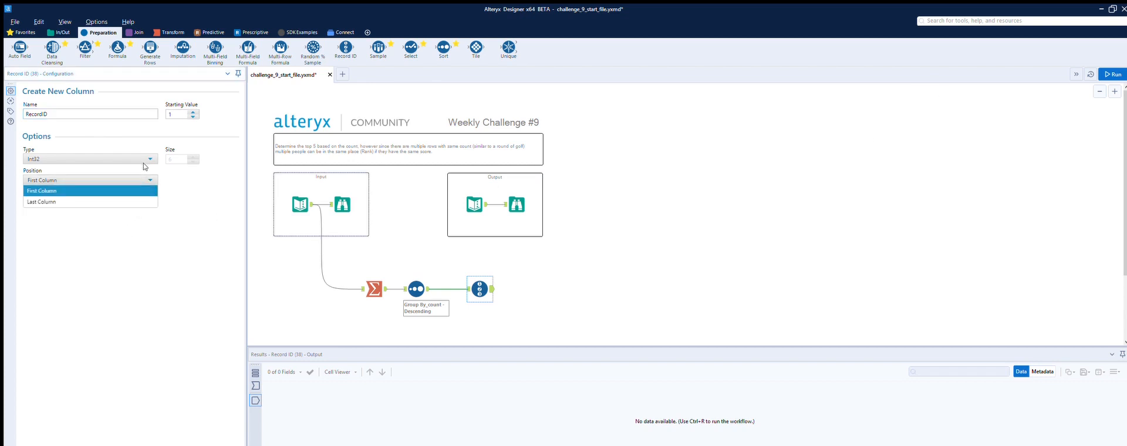
click(135, 190)
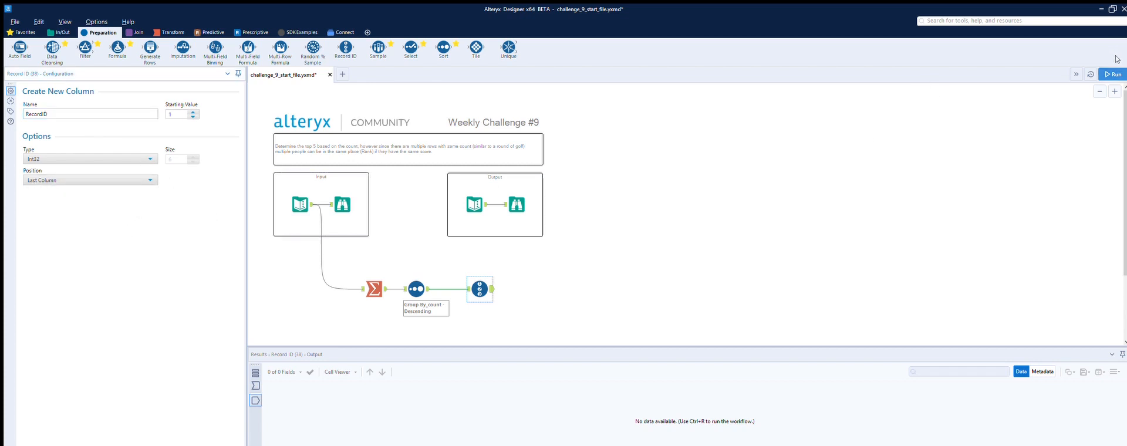
click(1112, 74)
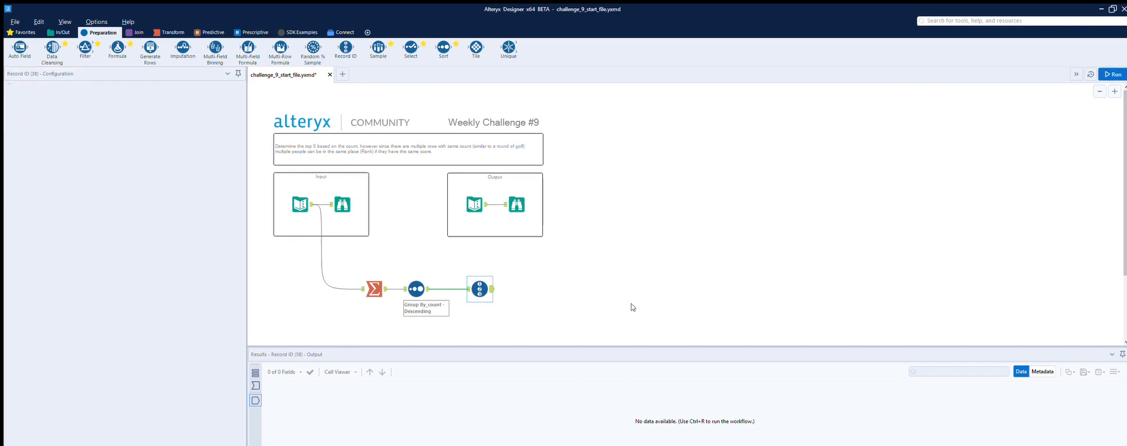
click(491, 277)
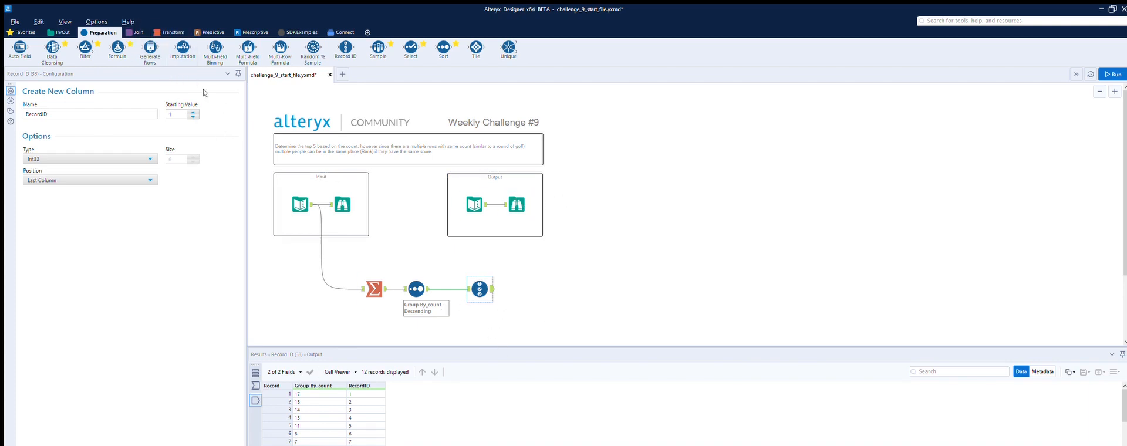
Step: Add a Join tool with the input data as left and the Record ID output as right, excluding the Group By_count field from its output
click(136, 33)
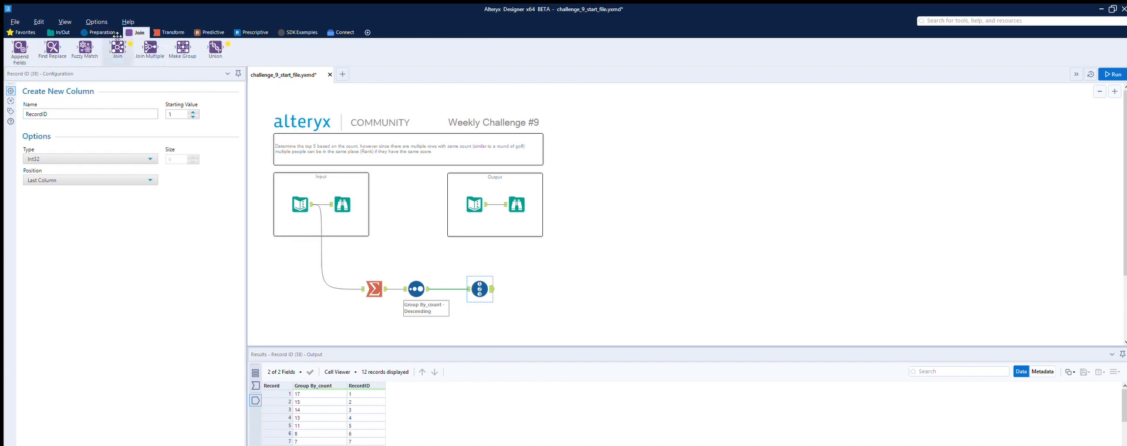
drag(118, 47, 537, 269)
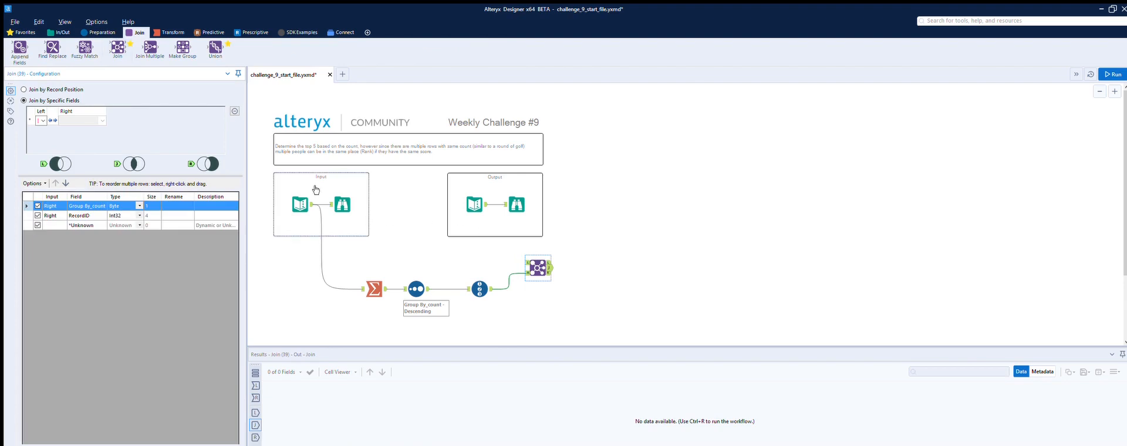
drag(312, 205, 527, 263)
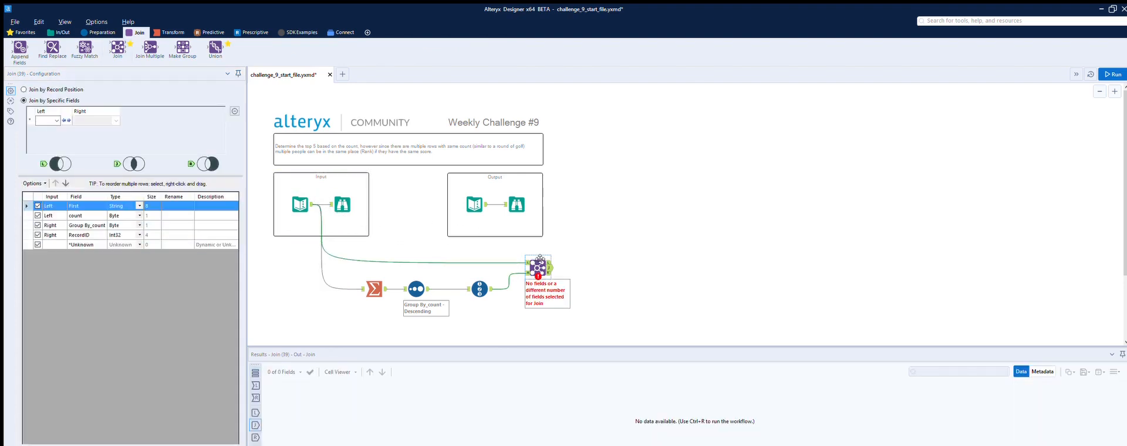
click(37, 226)
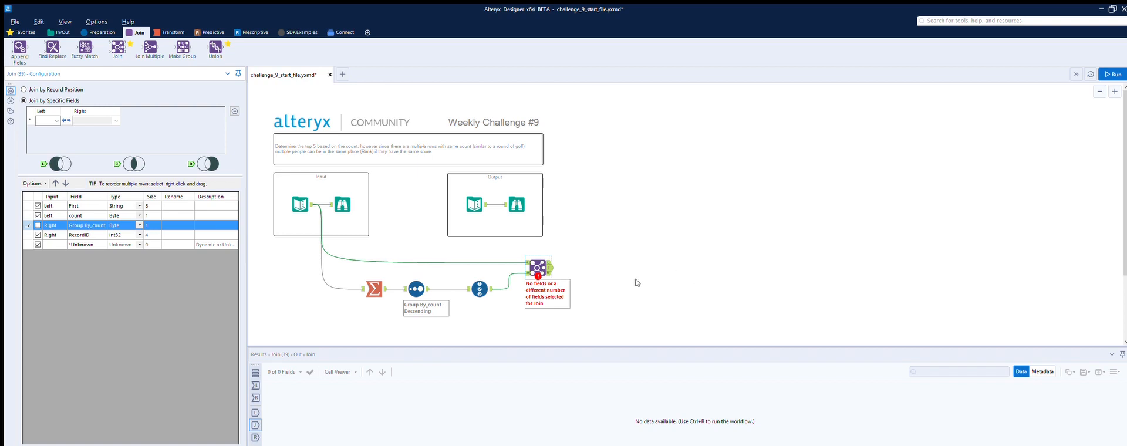
click(1107, 74)
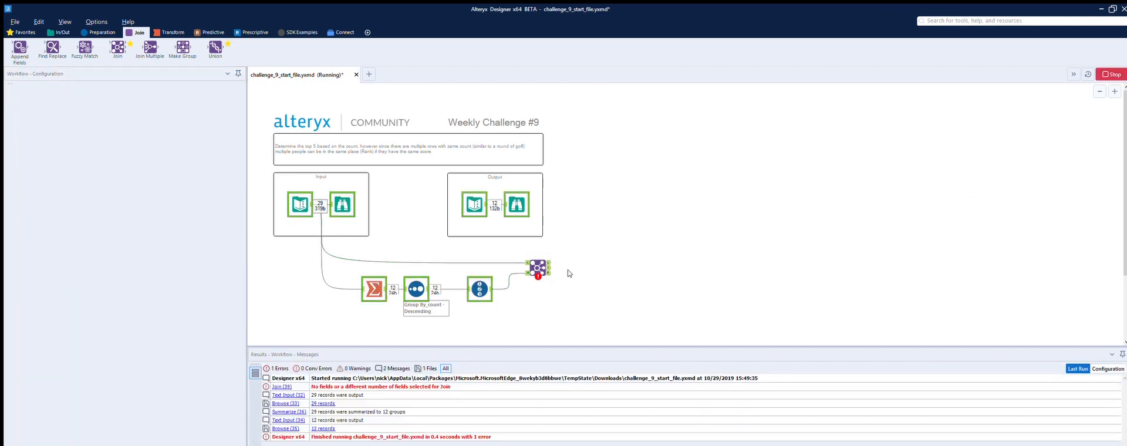
Step: Join the left count field to the right Group By_count field, then run the workflow and view the joined output
click(539, 265)
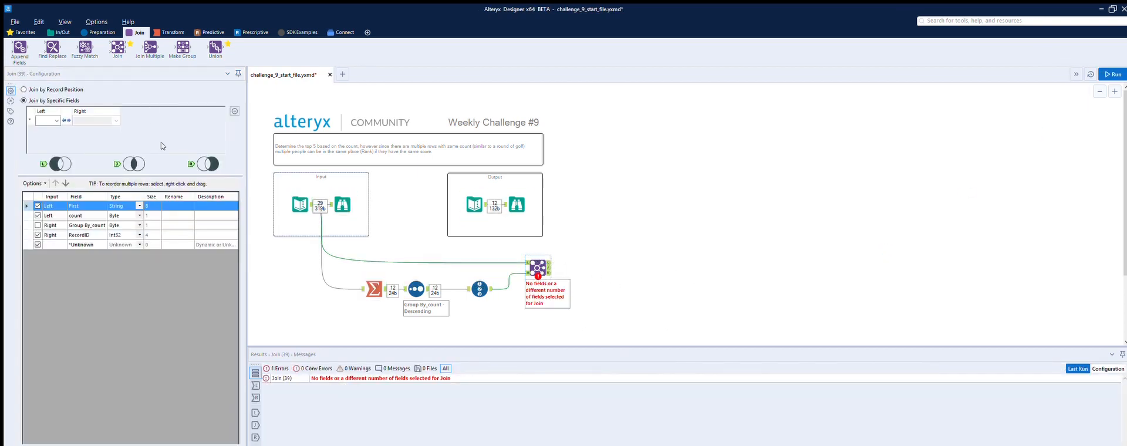
click(52, 109)
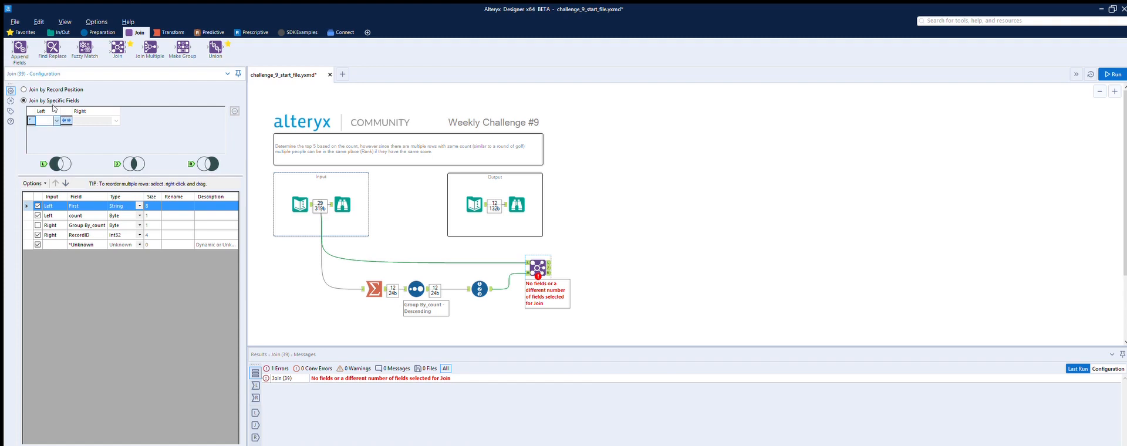
key(c)
click(97, 120)
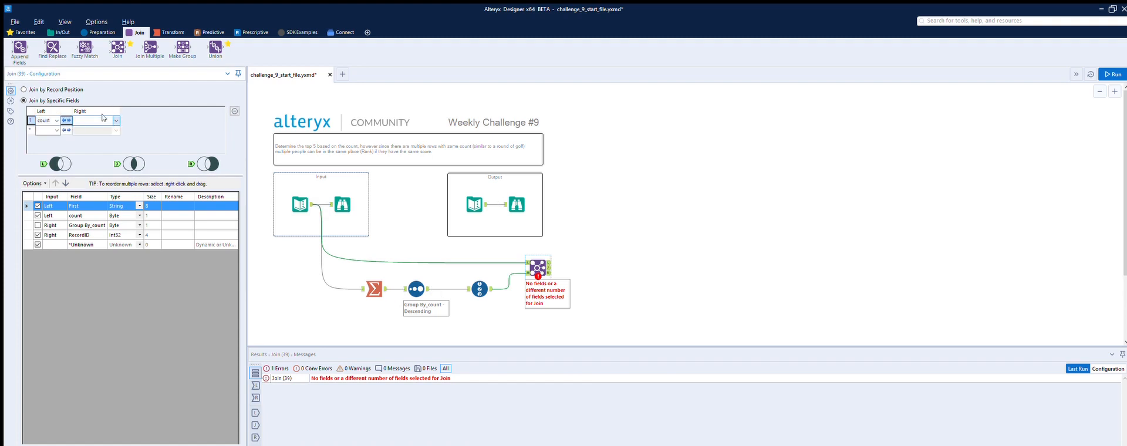
click(661, 244)
click(1112, 74)
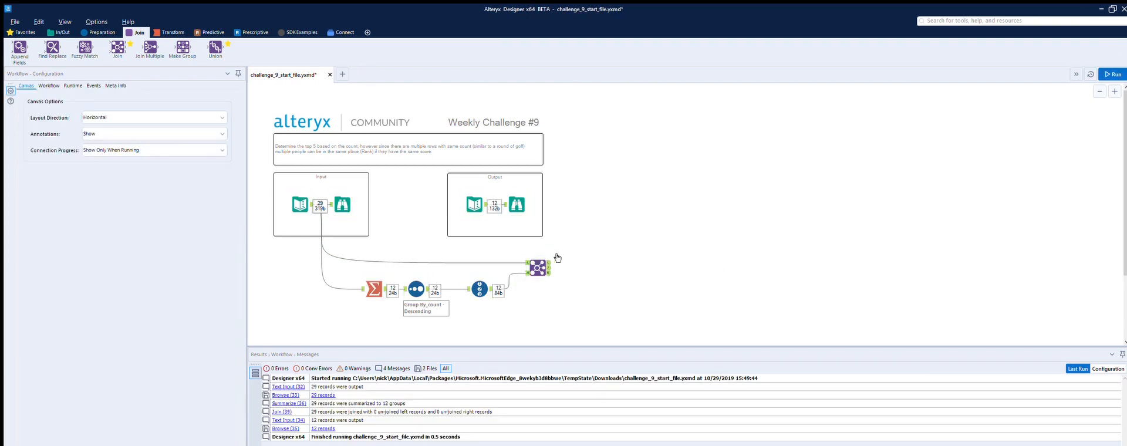
click(549, 261)
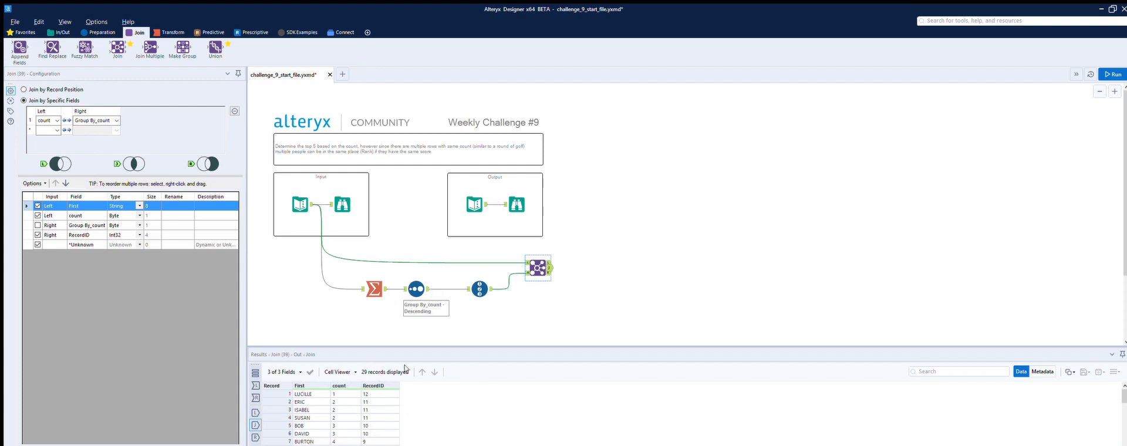
Step: Add a Filter tool after the Join with the basic condition RecordID <= 5
click(99, 32)
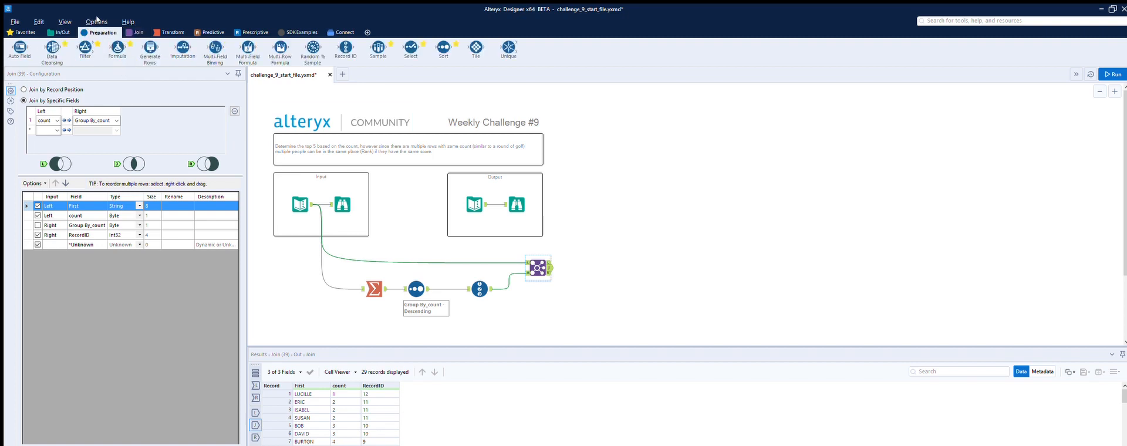
drag(85, 47, 599, 268)
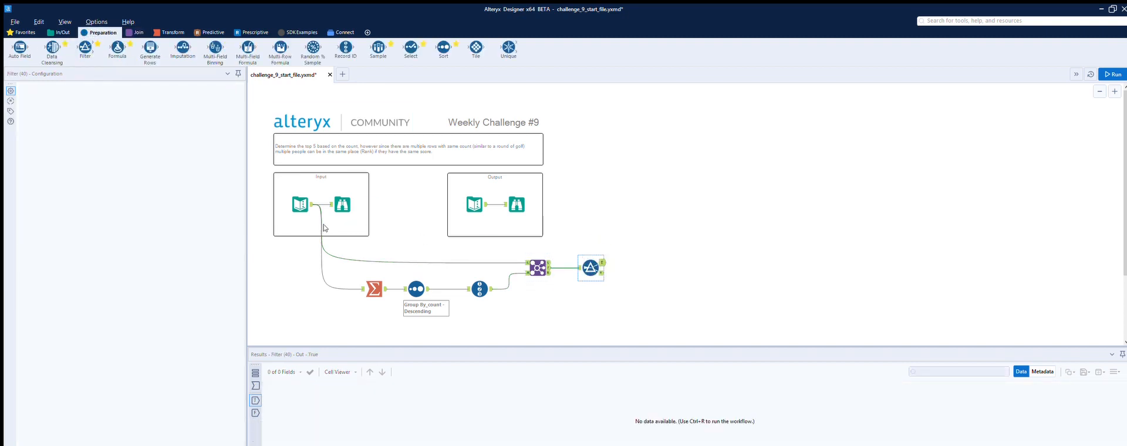
click(99, 122)
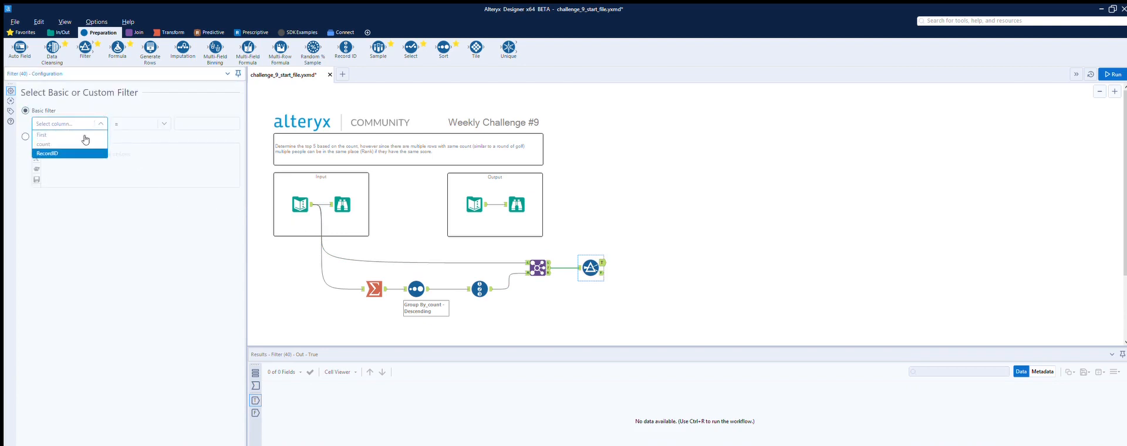
click(70, 153)
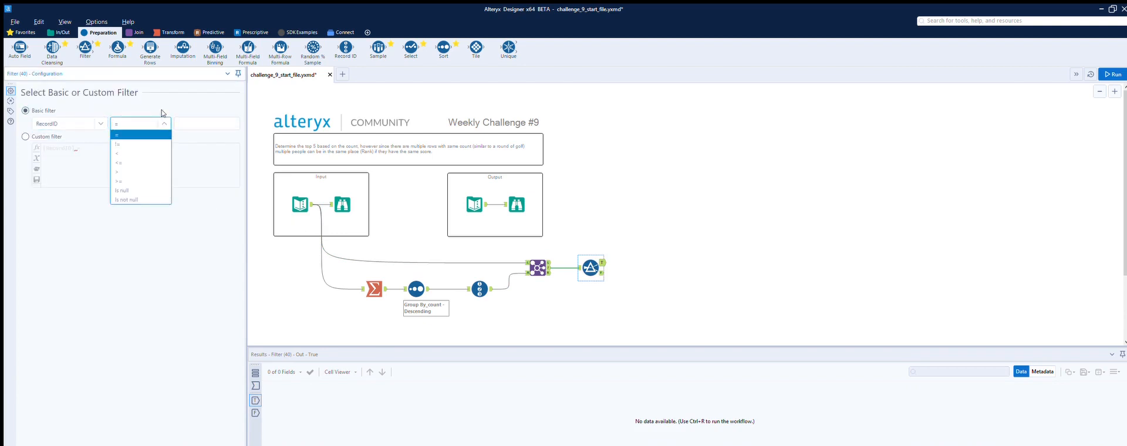
click(126, 163)
click(203, 120)
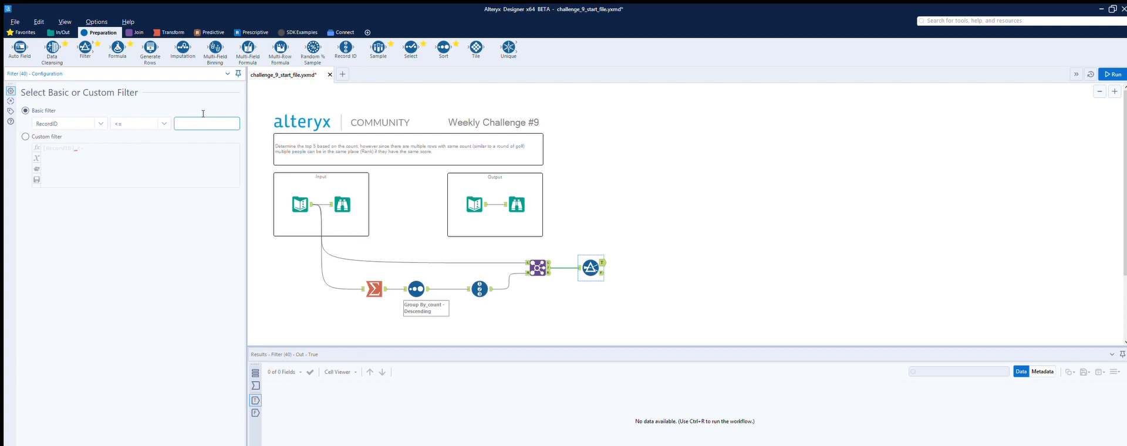
click(716, 263)
Step: Run the workflow and examine the records in the Filter's True output
click(1114, 74)
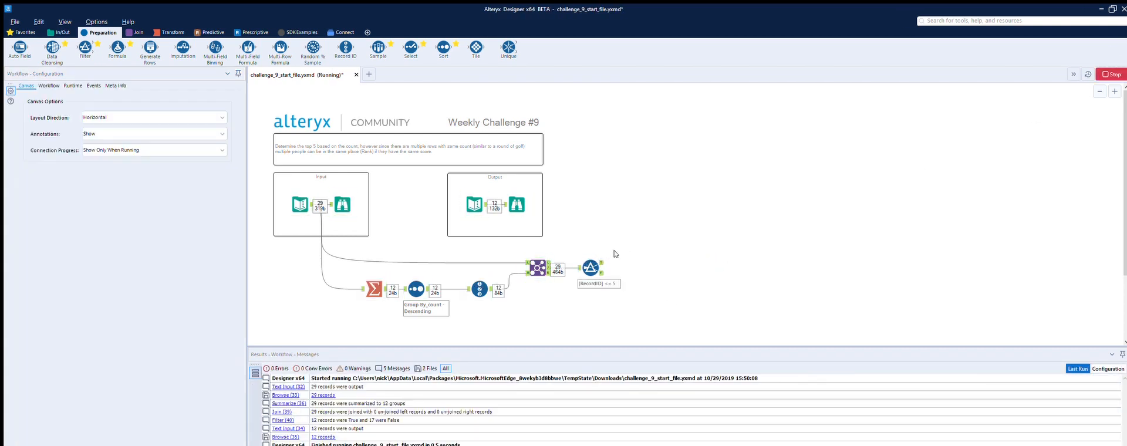
click(605, 253)
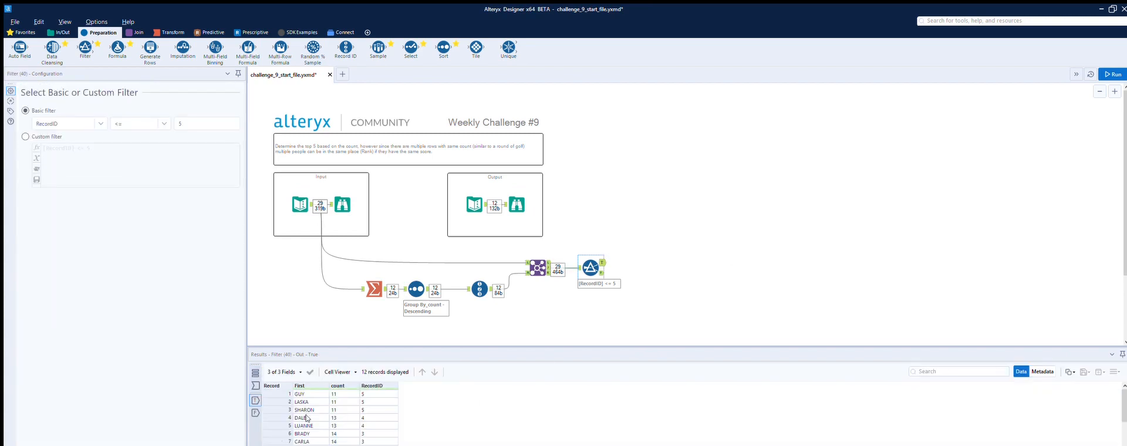
scroll(354, 411, down, 2)
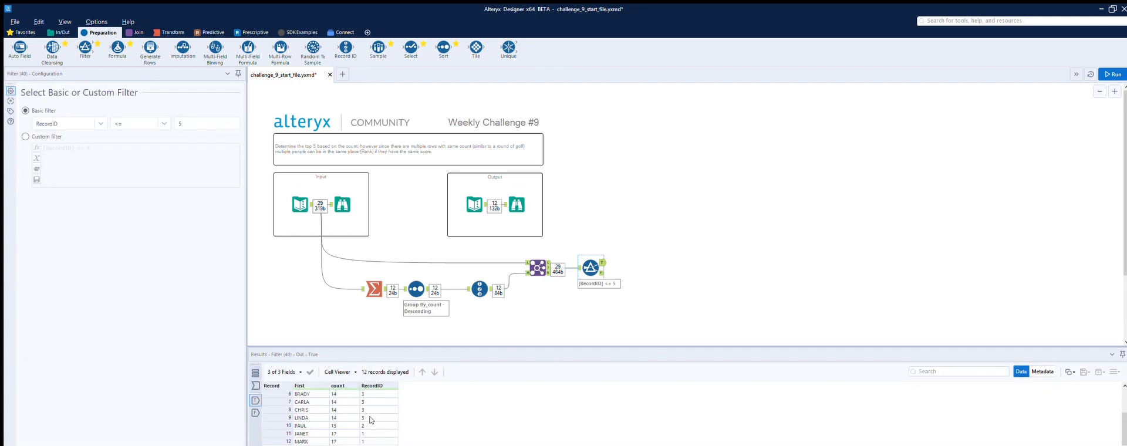
Step: Add a Sort tool to the Filter's True output, sort RecordID in Descending order, and run the workflow
scroll(369, 419, up, 2)
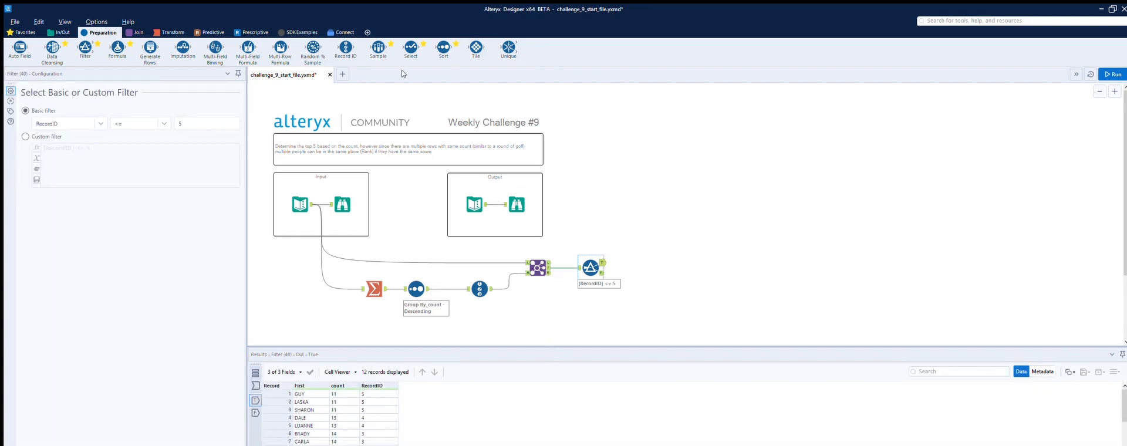
drag(444, 47, 659, 261)
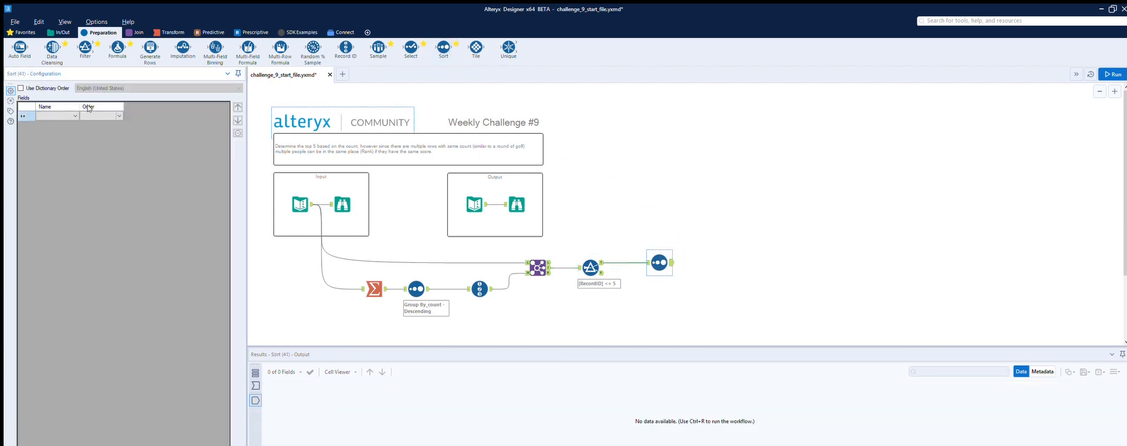
click(70, 115)
click(60, 123)
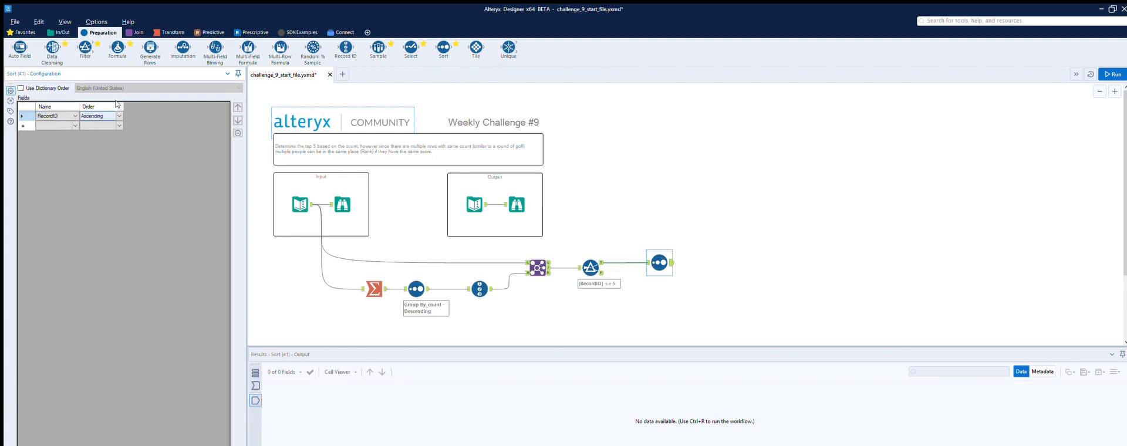
click(98, 115)
click(96, 131)
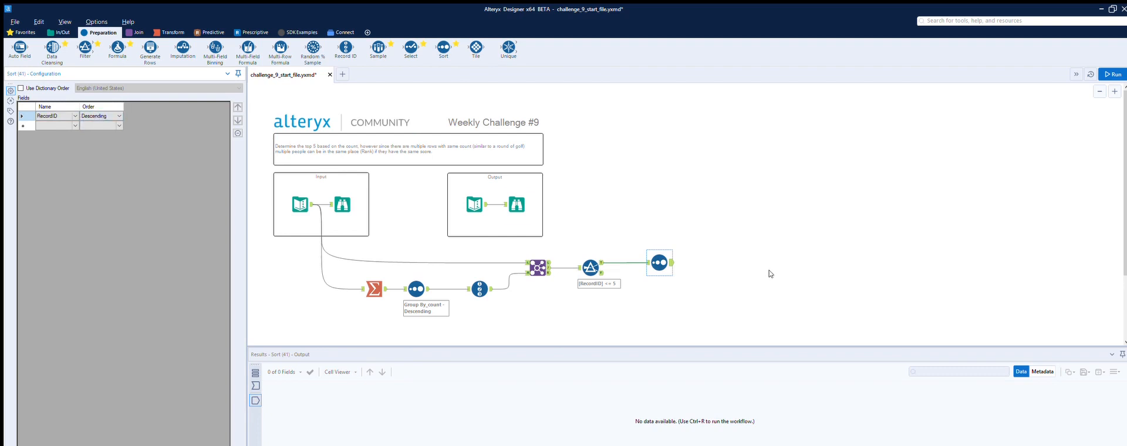
click(1121, 72)
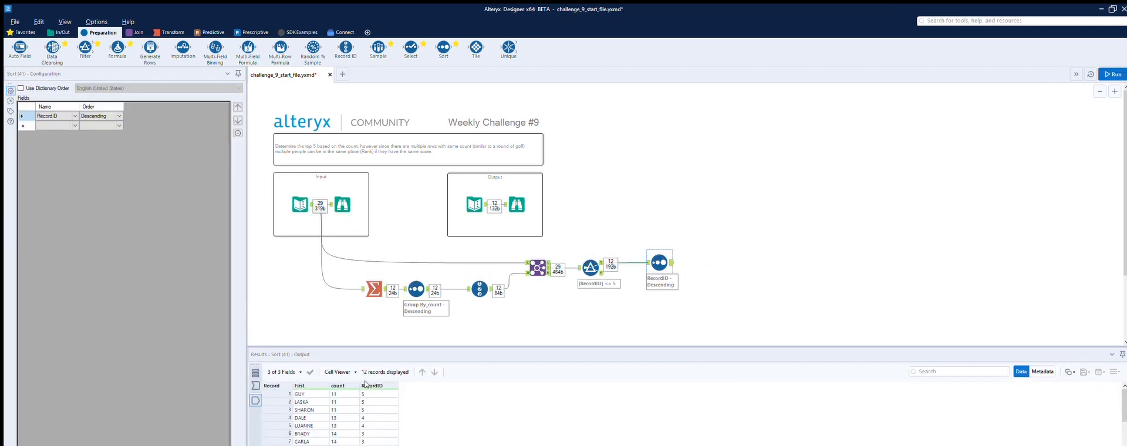
Step: Change the RecordID sort to Ascending to match the expected output's order, then run the workflow and view the sorted records
click(518, 192)
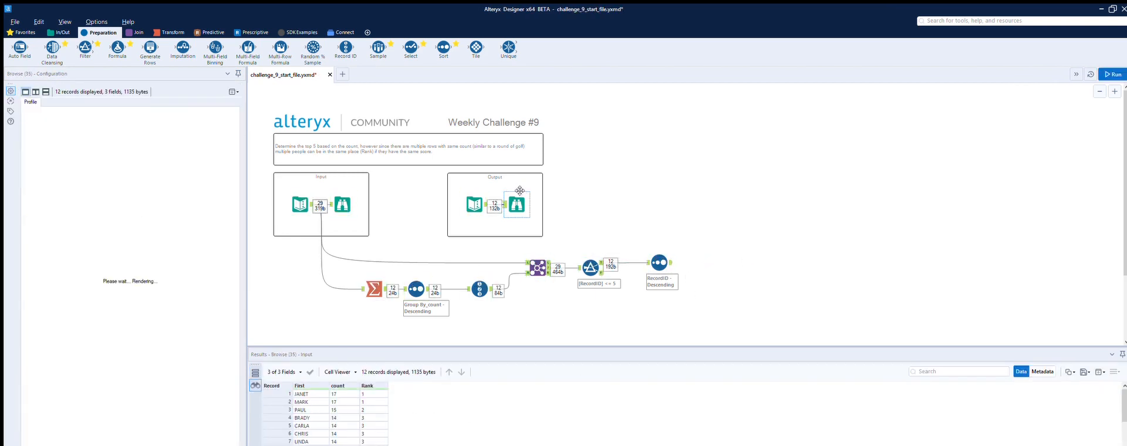
click(659, 262)
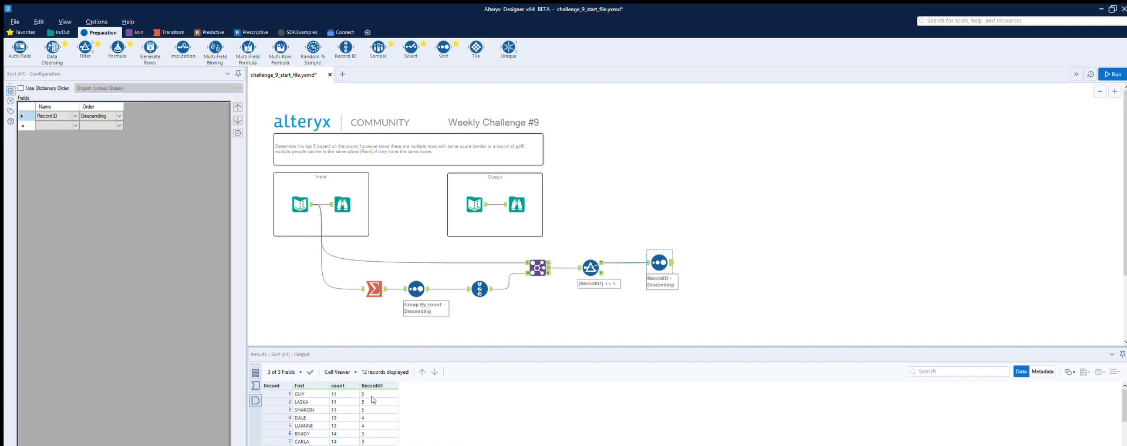
click(119, 116)
click(100, 122)
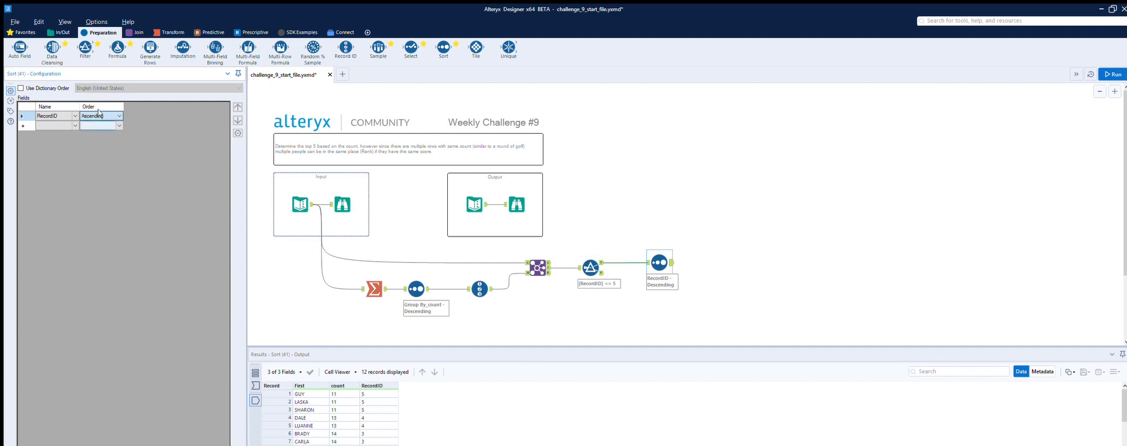
click(1112, 74)
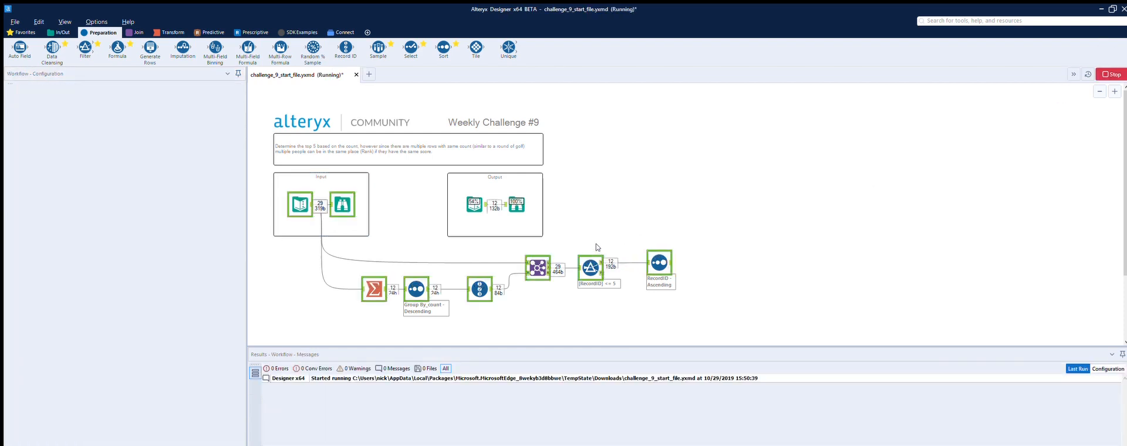
click(591, 266)
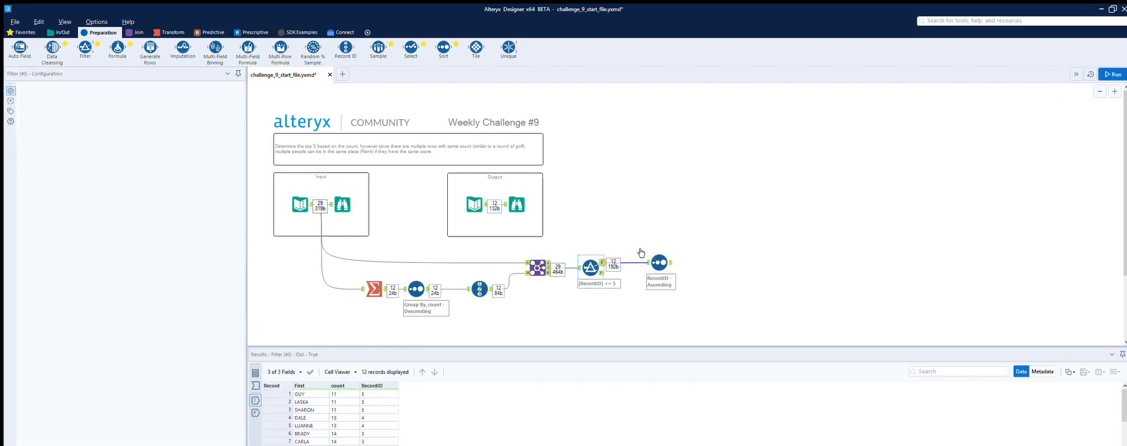
click(668, 249)
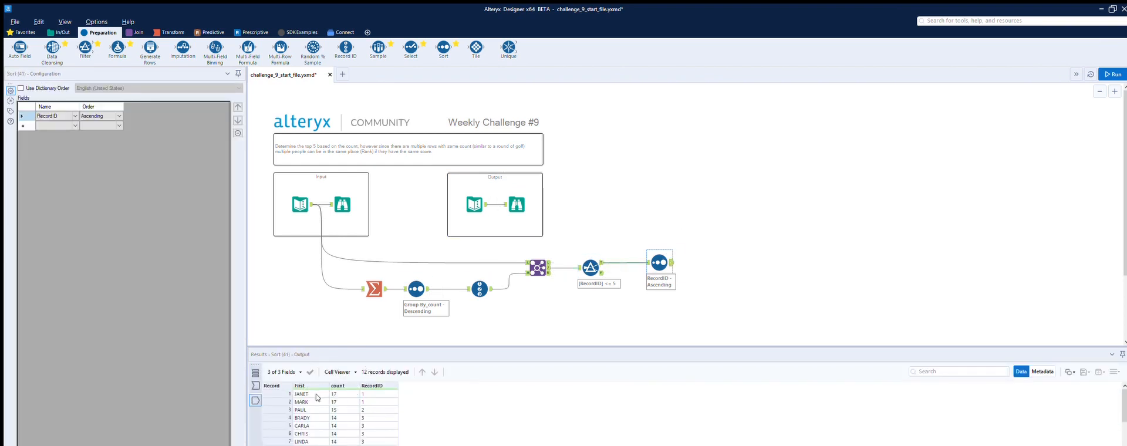
Step: Add a Select tool after the Sort and rename RecordID to Rank, matching the expected output's field name
click(516, 204)
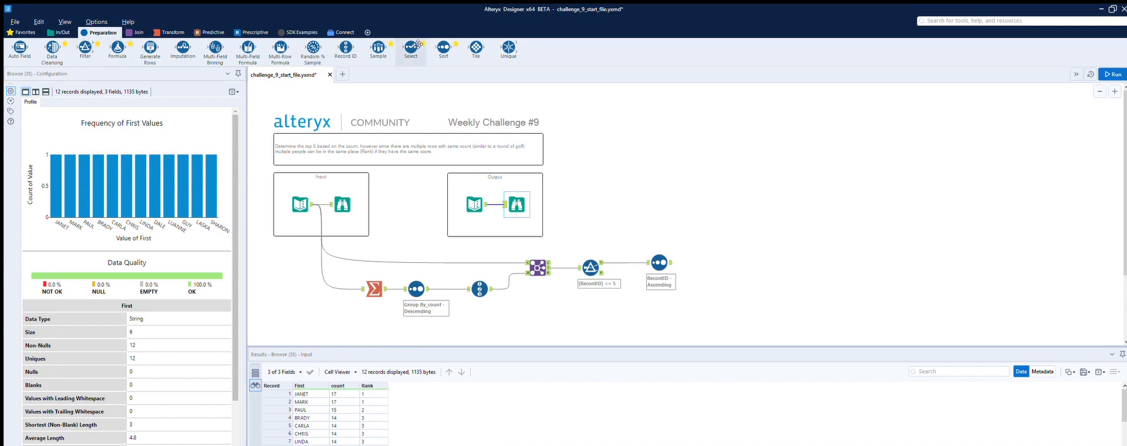
drag(411, 50, 724, 263)
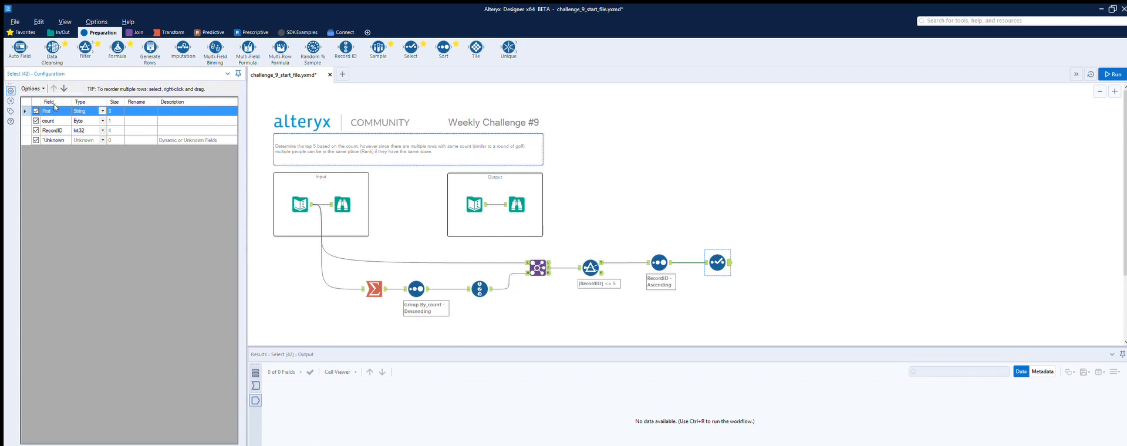
click(133, 130)
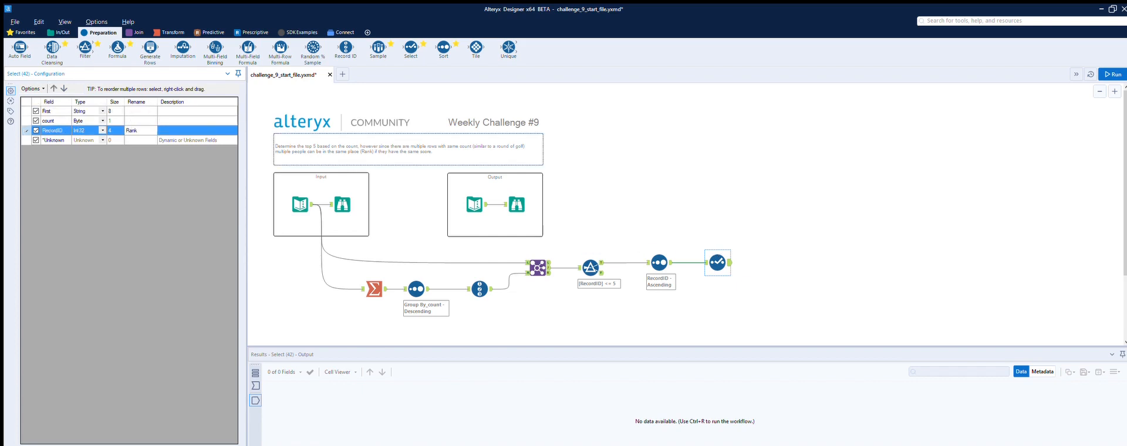
click(792, 243)
key(ctrl+r)
Step: Add a Browse tool after the Select tool and run the workflow
click(47, 33)
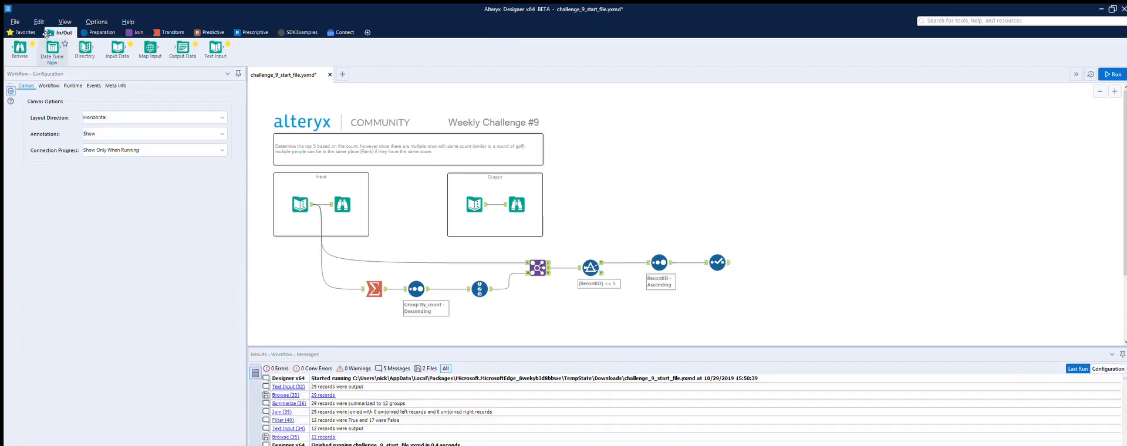
drag(20, 47, 770, 265)
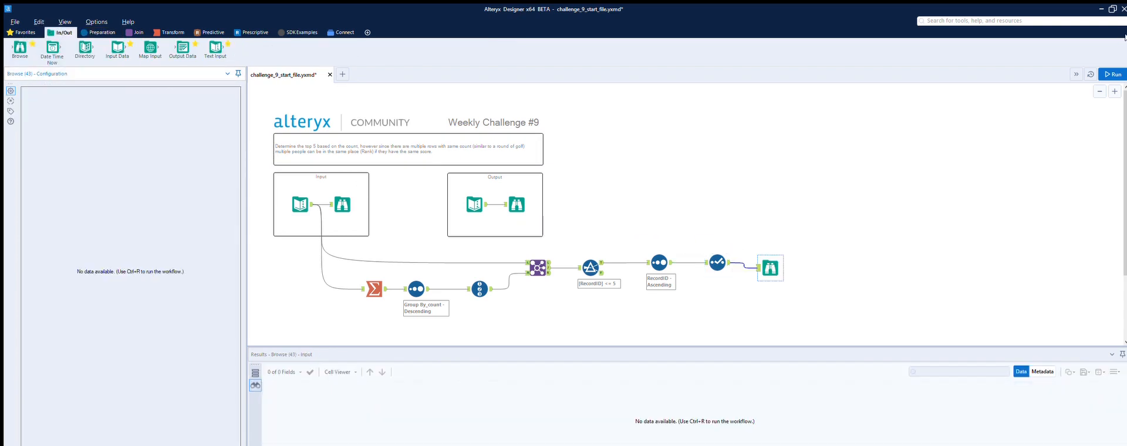
key(ctrl+r)
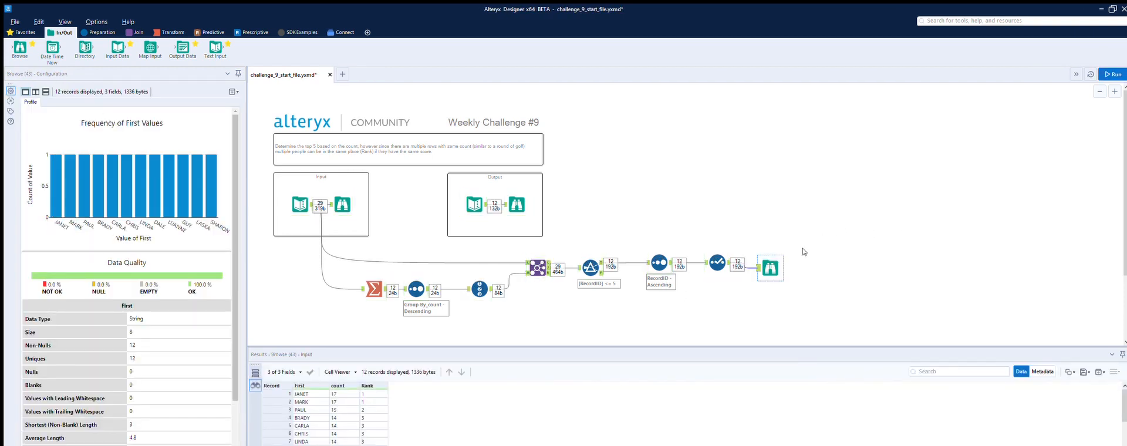
Step: Compare the records in the final Browse with those in the expected output's Browse
click(517, 204)
click(763, 259)
scroll(353, 402, down, 2)
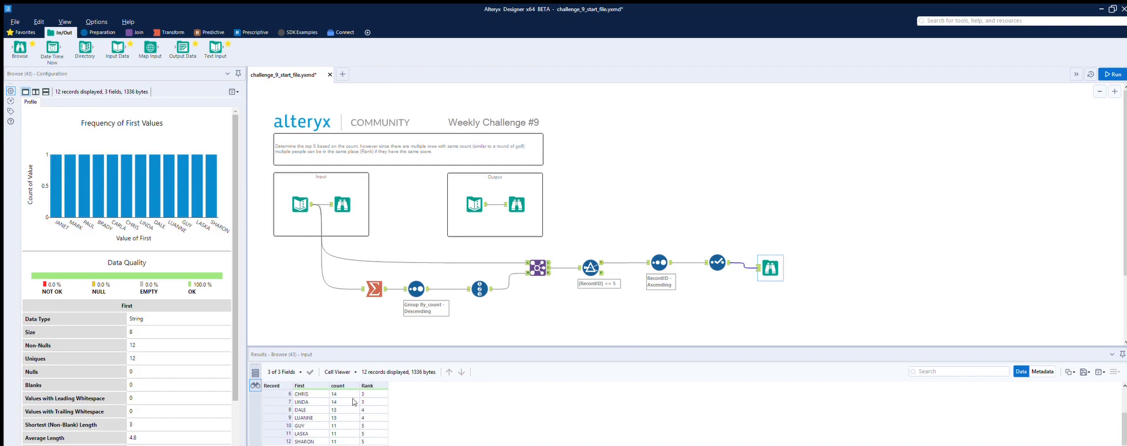
click(517, 204)
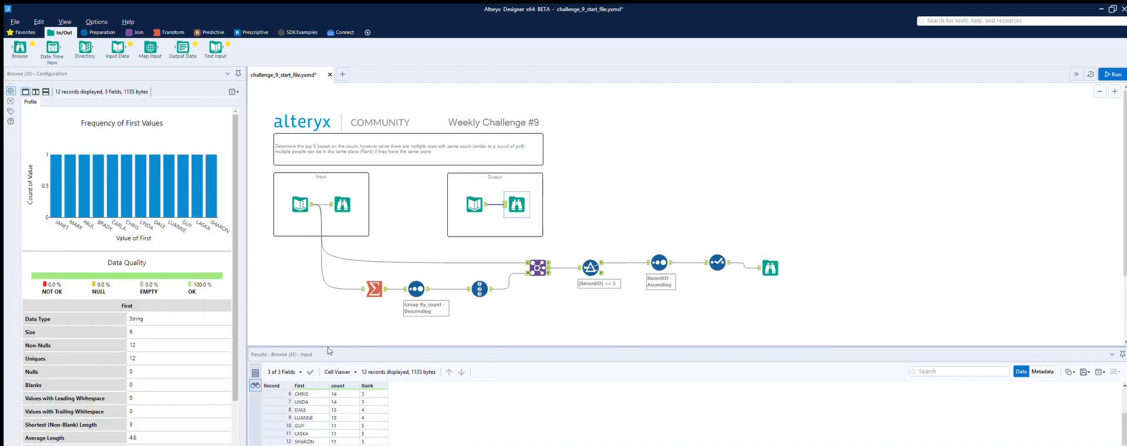
click(770, 268)
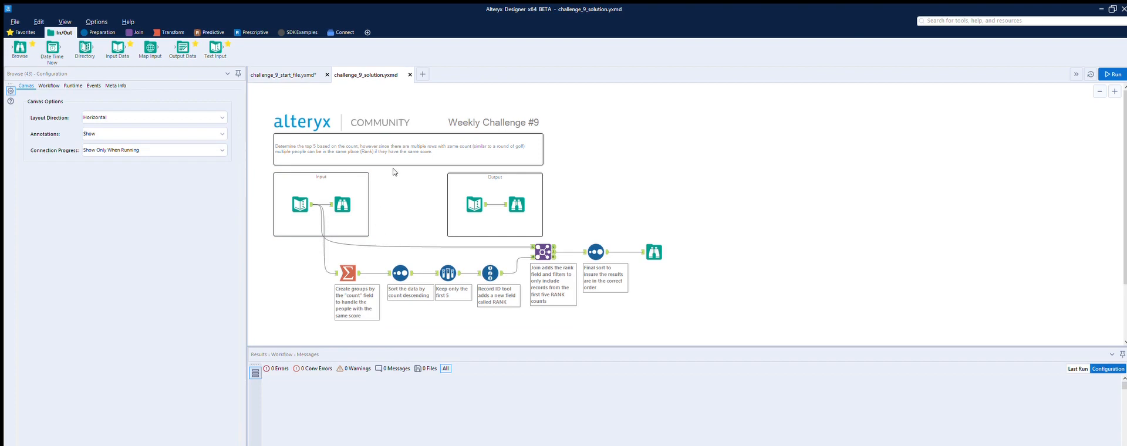
Step: Run the challenge_9_solution workflow and examine its Summarize, first Sort, Sample and Record ID tools with their outputs
click(1112, 74)
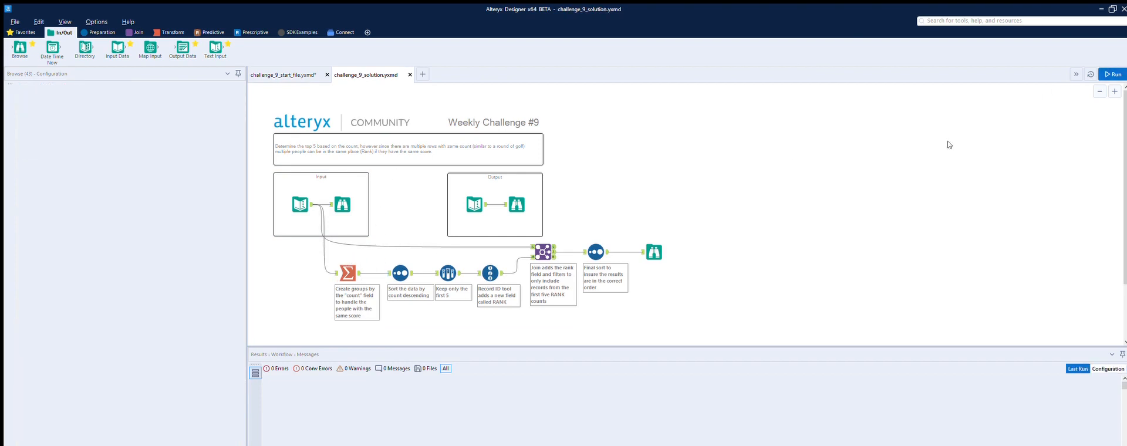
click(348, 271)
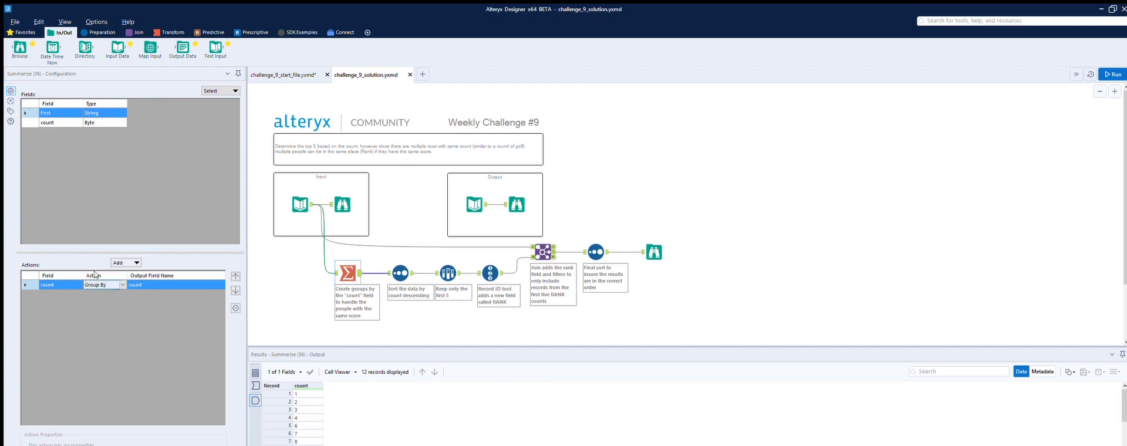
click(400, 273)
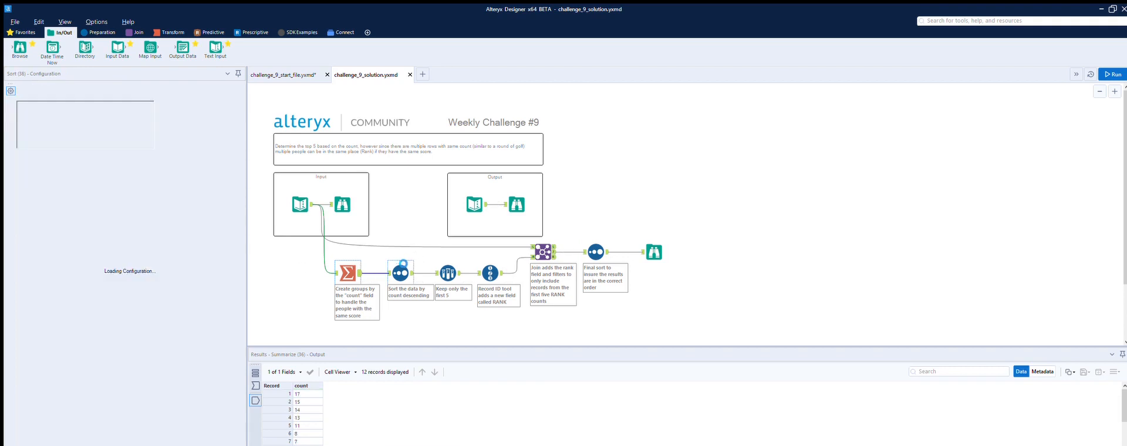
click(448, 265)
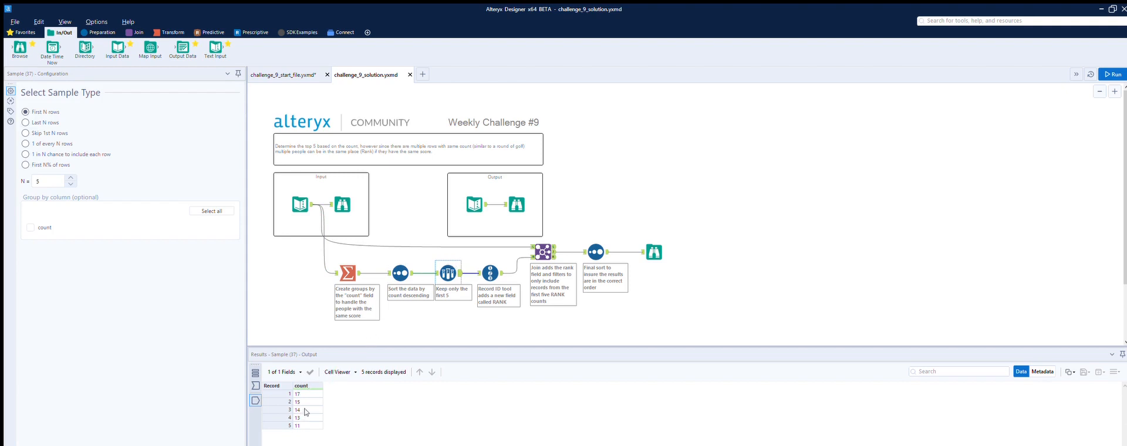
click(491, 267)
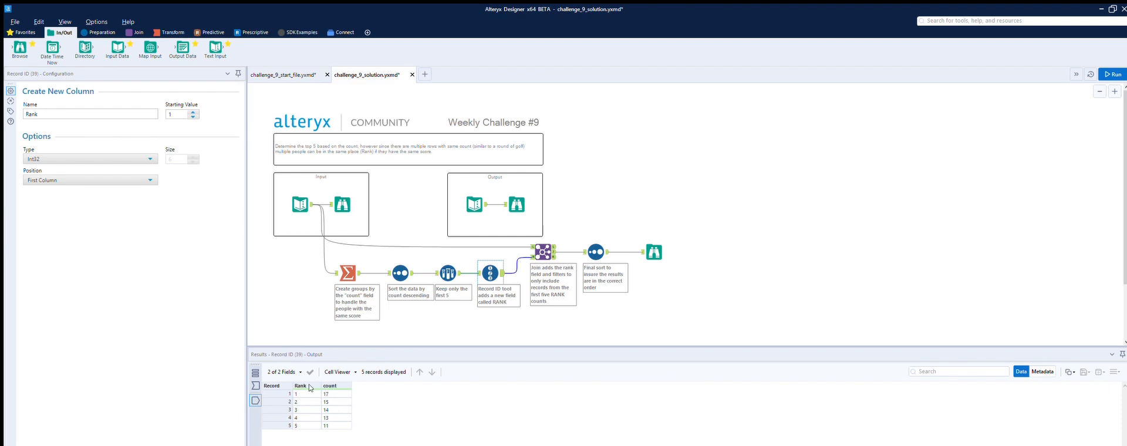
Step: Compare the challenge_9_start_file workflow with the solution workflow, examining the solution's final Sort tool
click(301, 74)
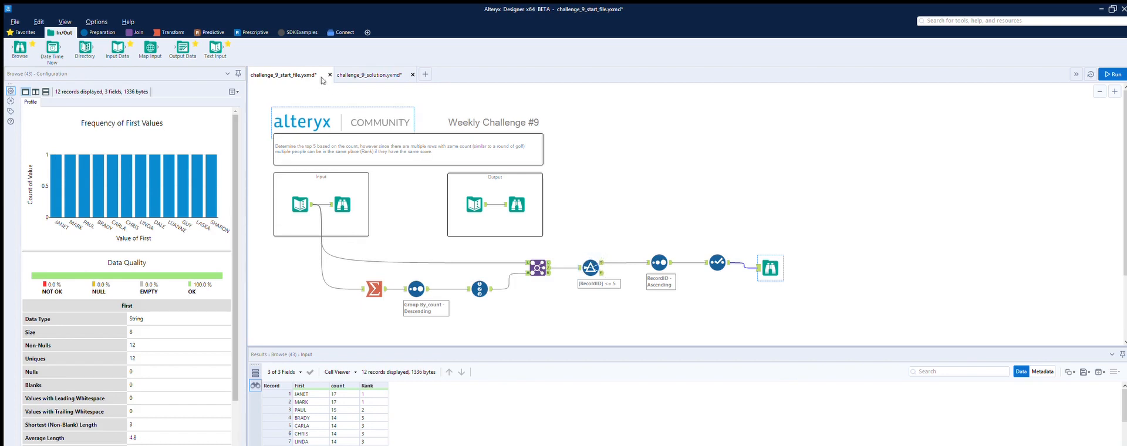
click(363, 74)
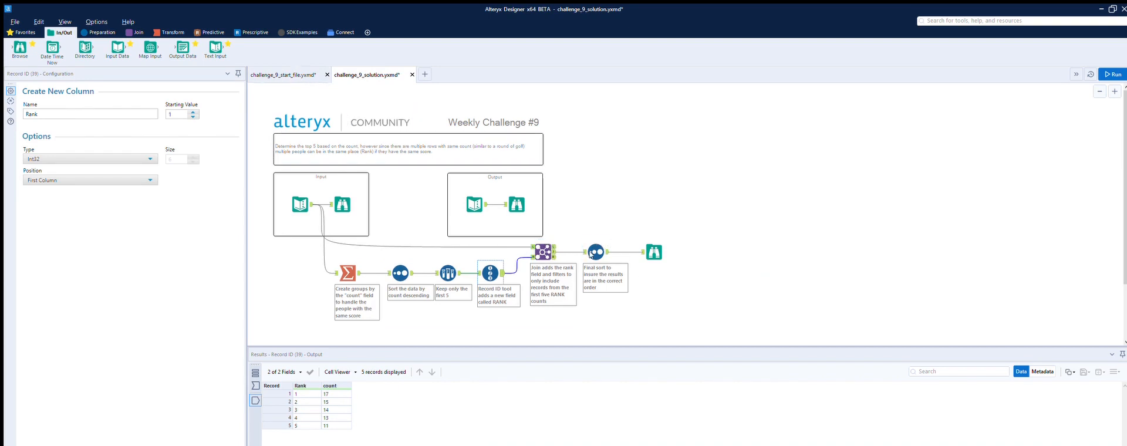
click(597, 245)
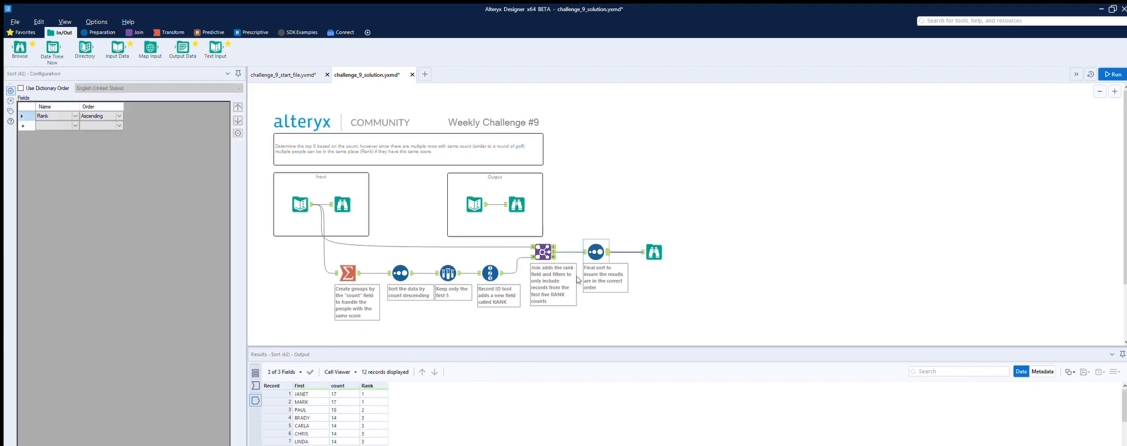
click(285, 74)
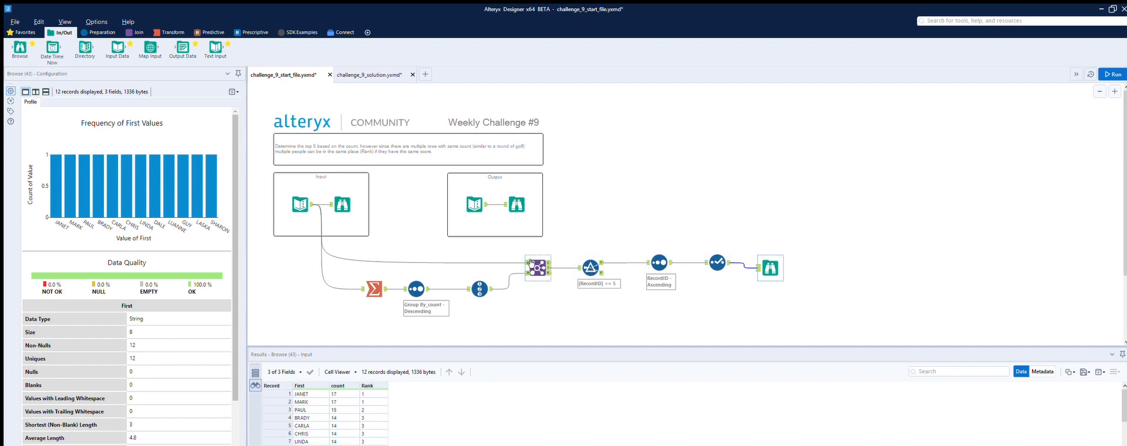
click(369, 75)
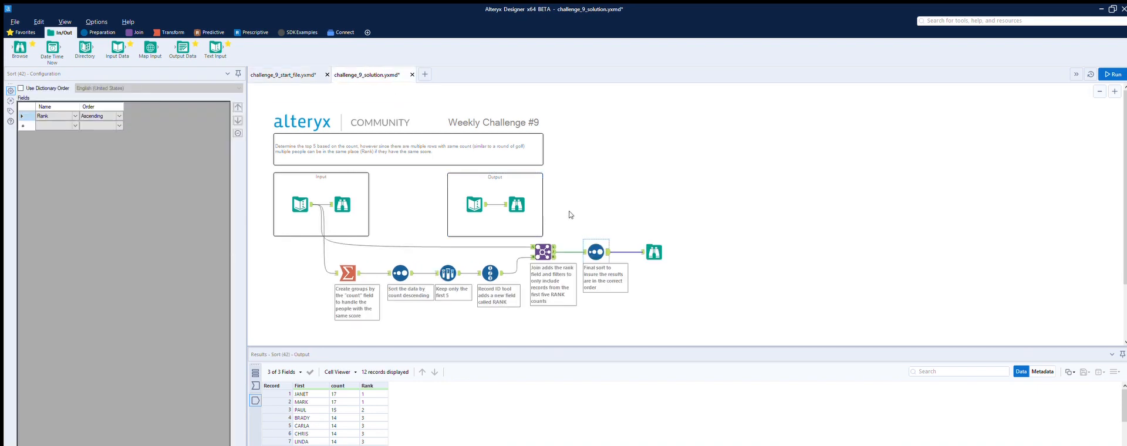